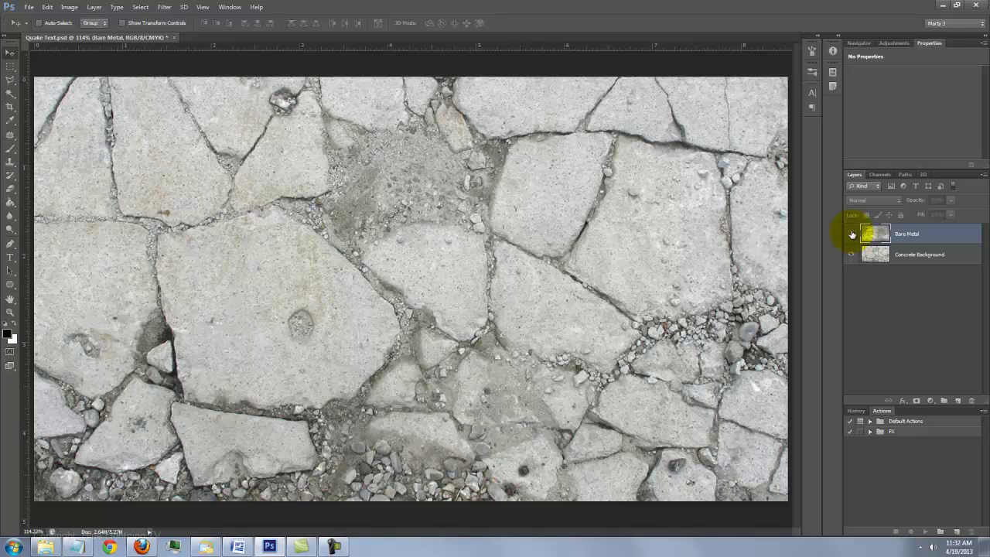
# Step: Hide the Bare Metal layer and select Concrete Background, ready for a black-filled layer above it
pyautogui.click(852, 235)
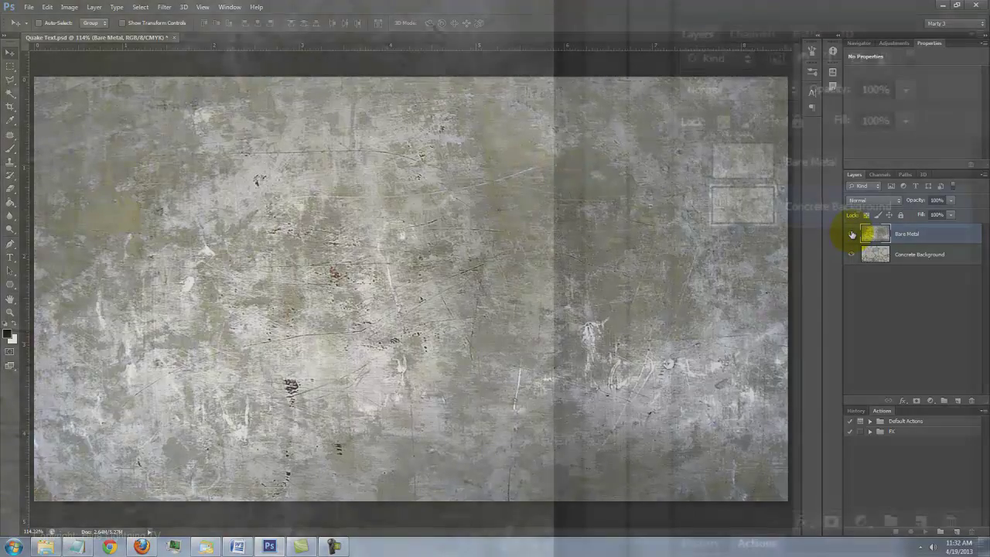
pyautogui.hotkey('alt', '[')
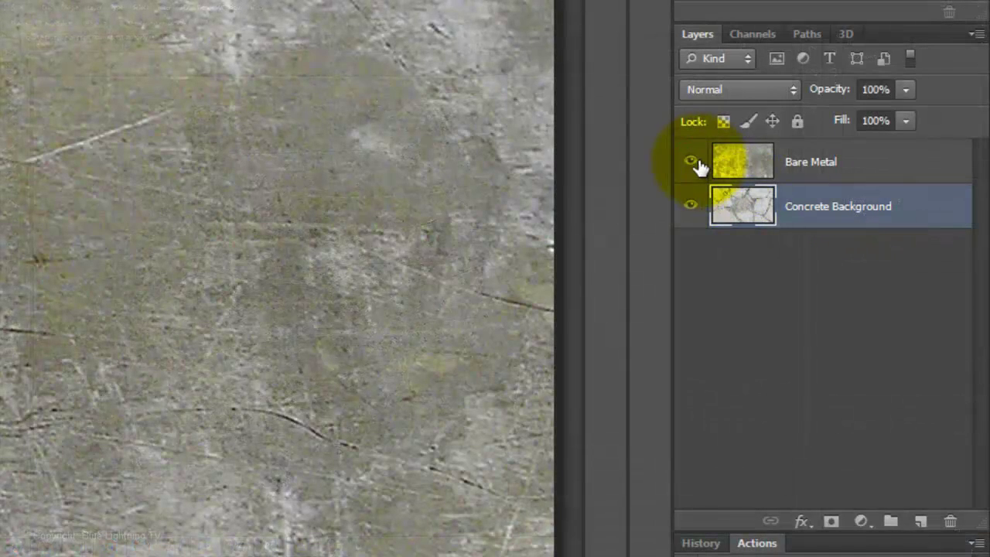
pyautogui.click(852, 234)
pyautogui.click(691, 162)
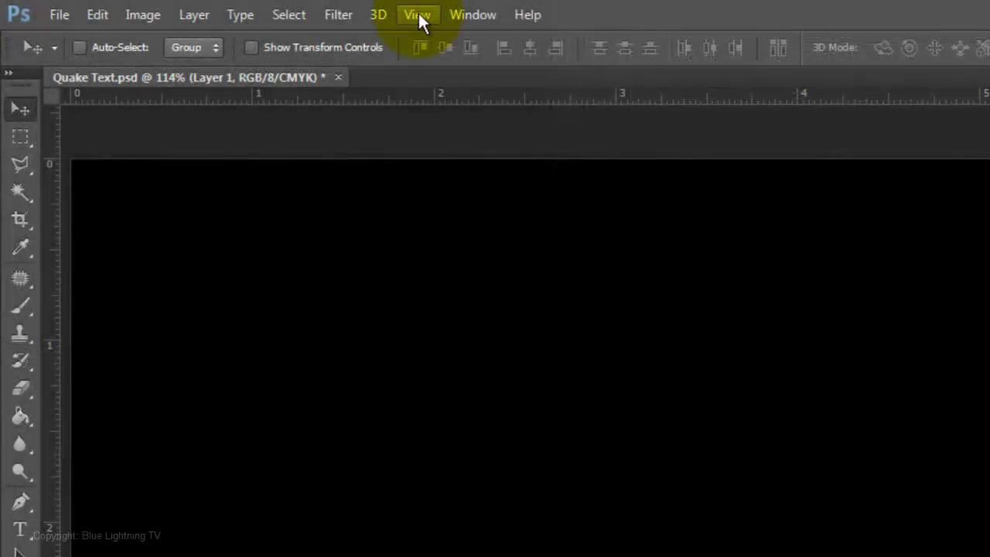
pyautogui.click(417, 15)
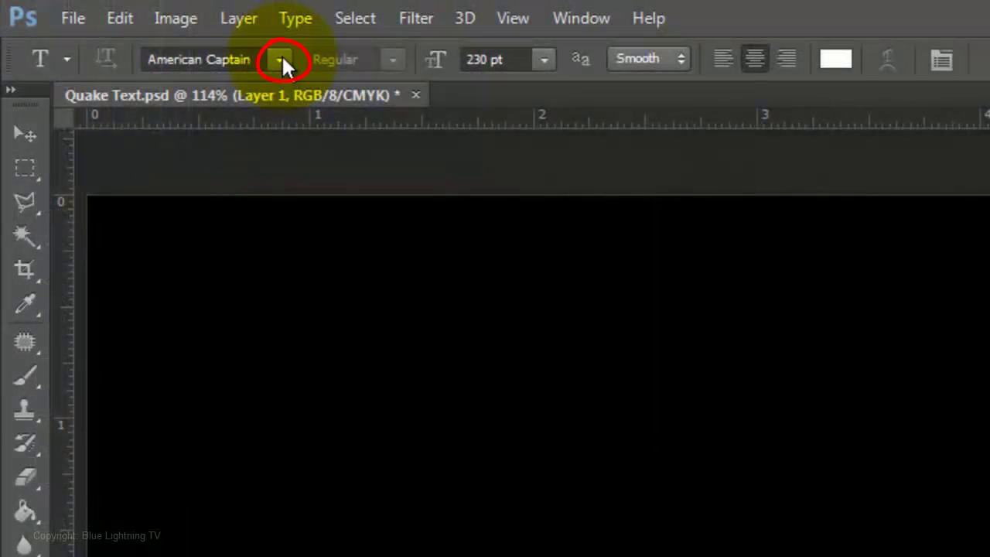
# Step: Type QUAKE in white American Captain at 230 pt and drag it to the canvas centre
pyautogui.click(281, 55)
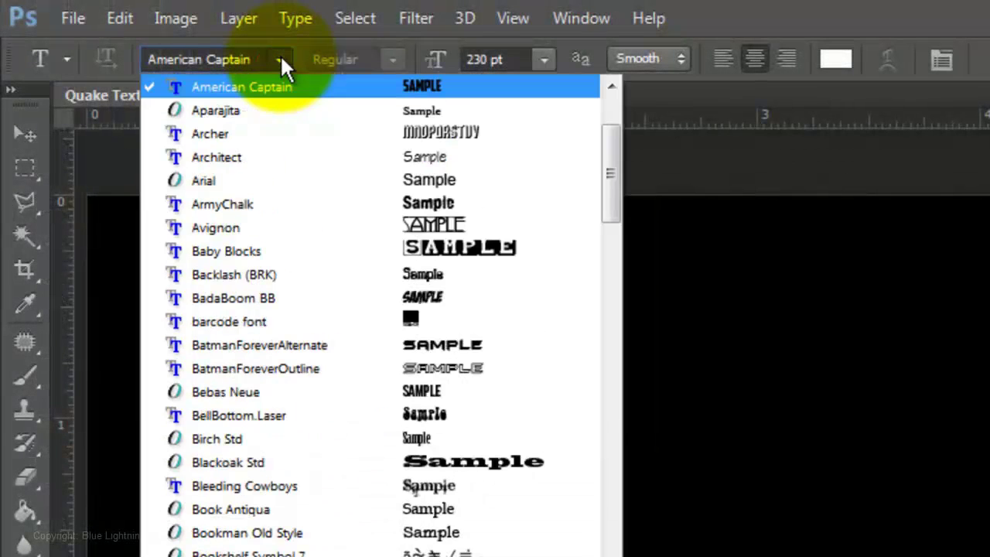
pyautogui.click(281, 52)
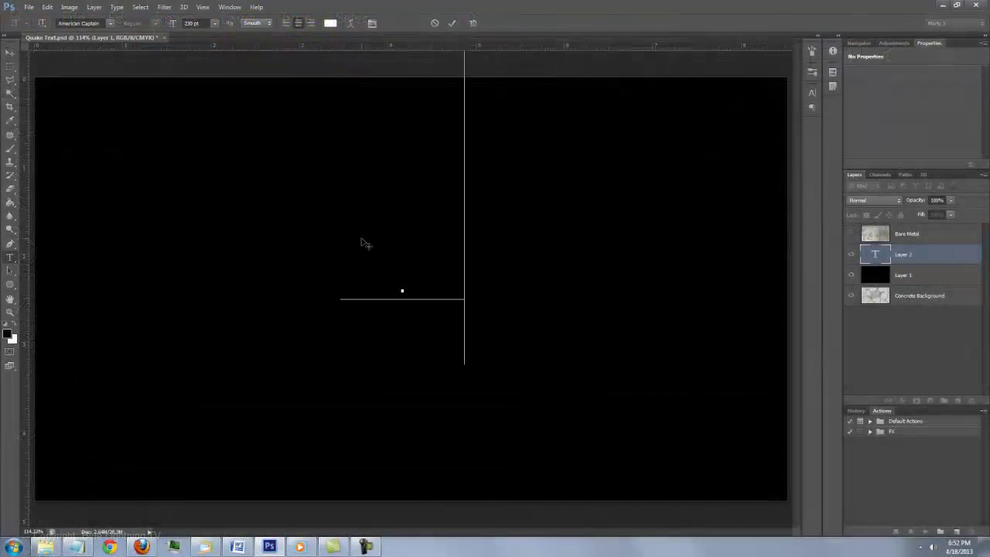
pyautogui.write('QUAKE')
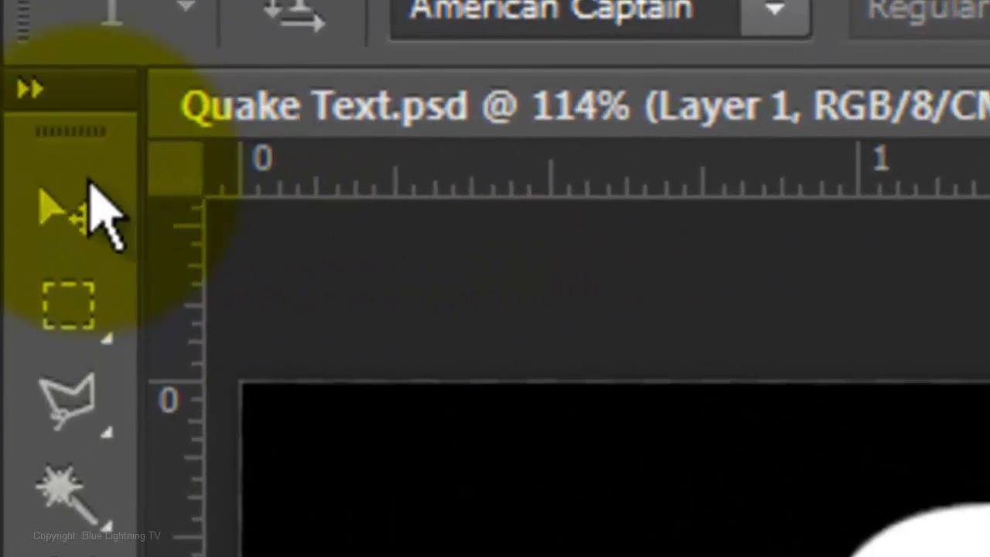
pyautogui.click(53, 214)
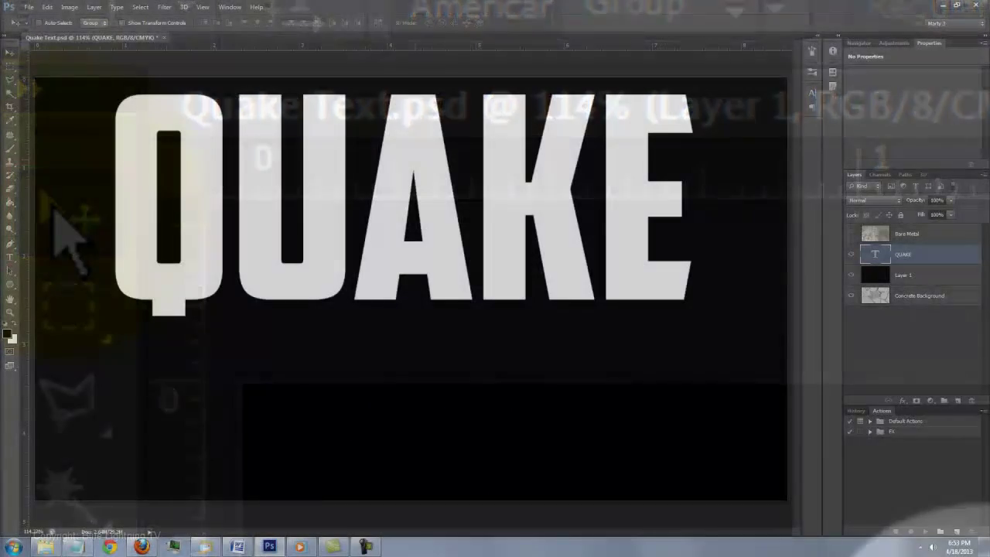
pyautogui.moveTo(416, 276); pyautogui.dragTo(414, 237)
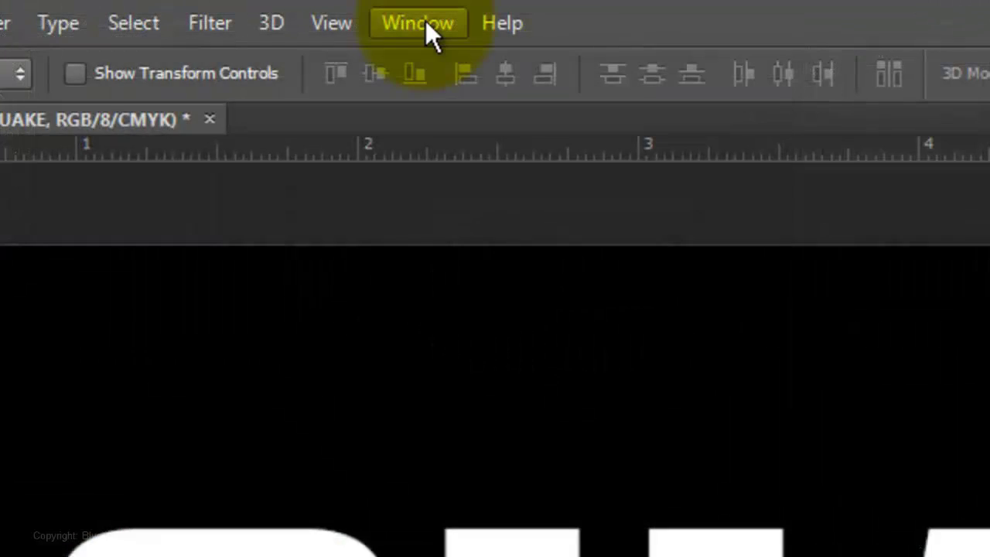
# Step: In the Character panel, lower the Q with a baseline shift
pyautogui.click(230, 7)
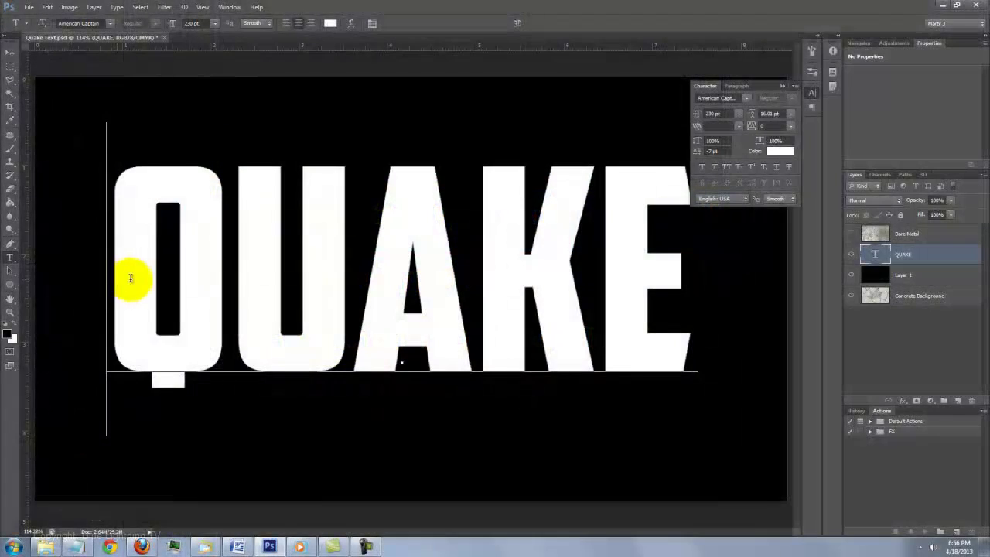
pyautogui.moveTo(131, 279); pyautogui.dragTo(224, 277)
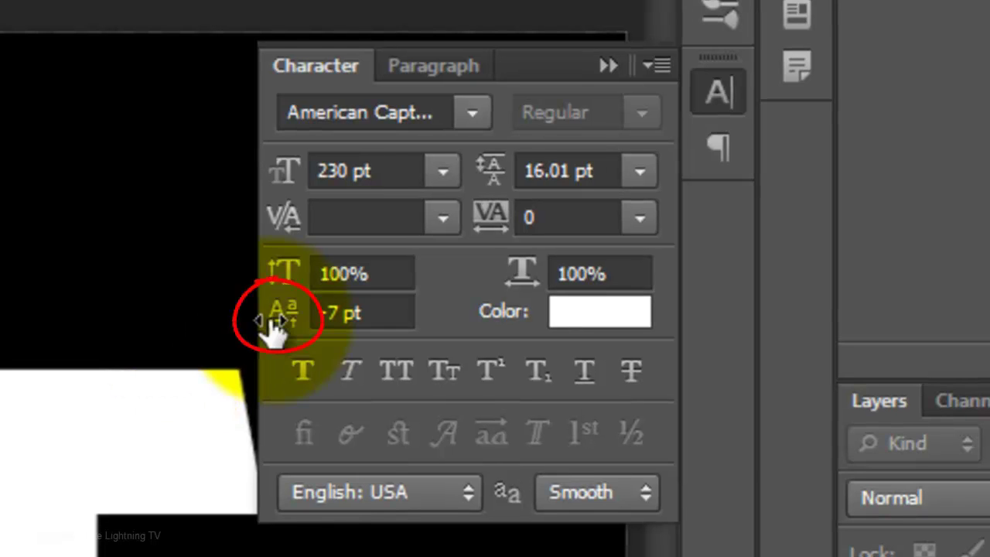
pyautogui.moveTo(268, 328); pyautogui.dragTo(312, 338)
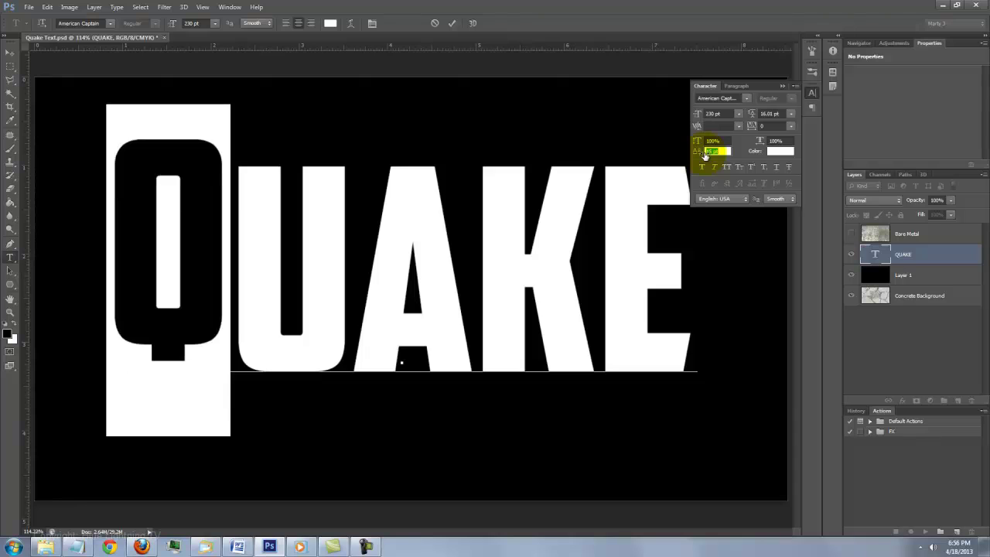
pyautogui.moveTo(704, 155); pyautogui.dragTo(699, 156)
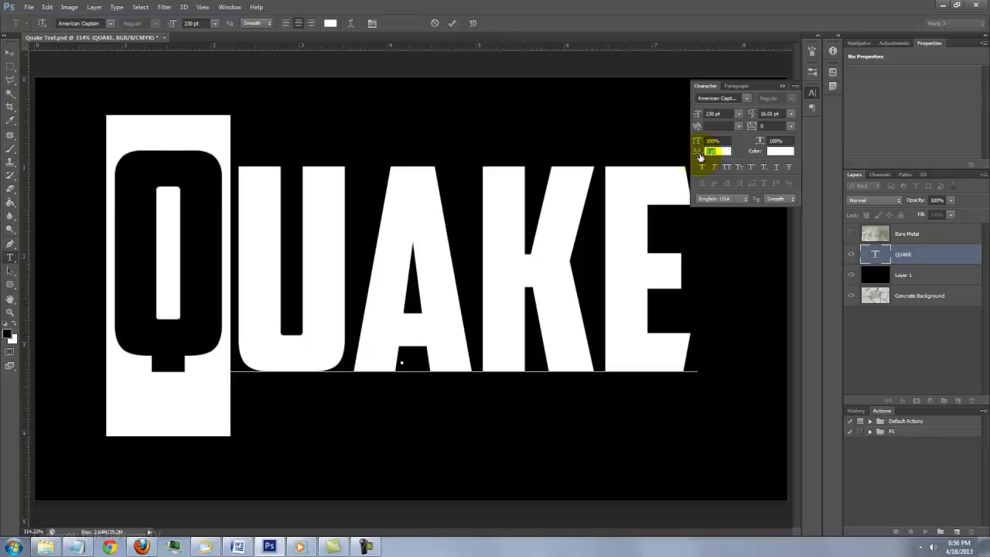
# Step: Shift the A to -1 pt and the K to 4 pt baseline shift
pyautogui.moveTo(332, 248); pyautogui.dragTo(454, 243)
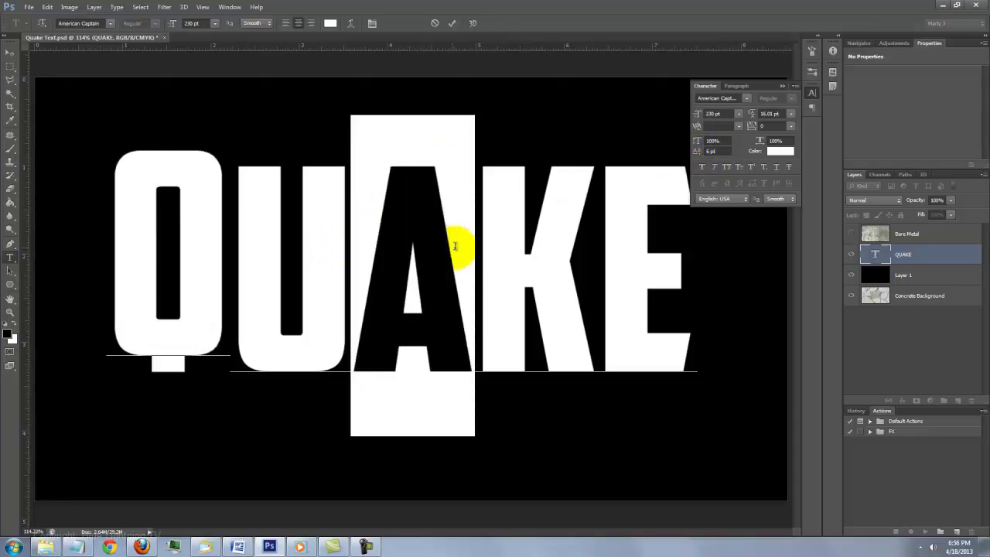
pyautogui.moveTo(701, 152); pyautogui.dragTo(699, 155)
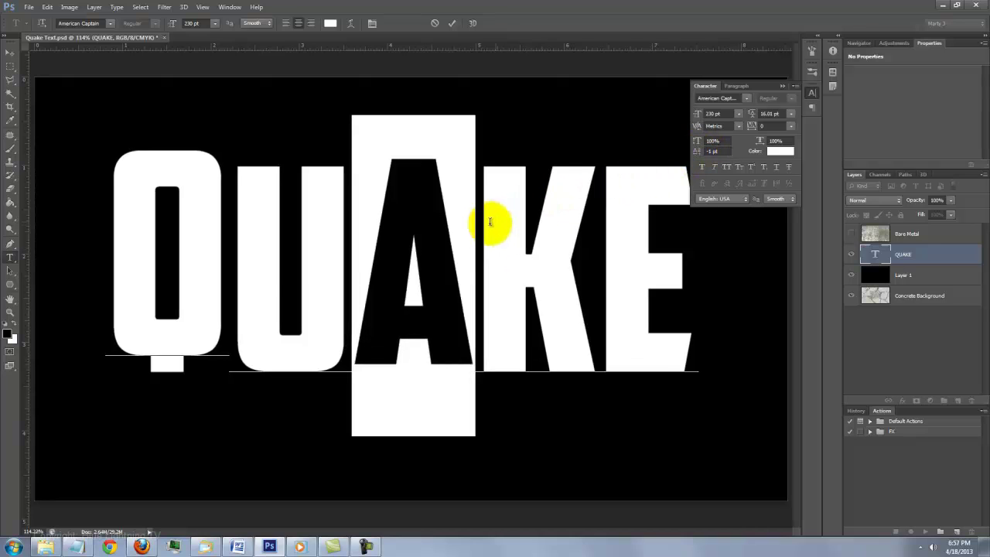
pyautogui.click(525, 223)
pyautogui.moveTo(525, 223); pyautogui.dragTo(586, 215)
pyautogui.moveTo(697, 151); pyautogui.dragTo(708, 150)
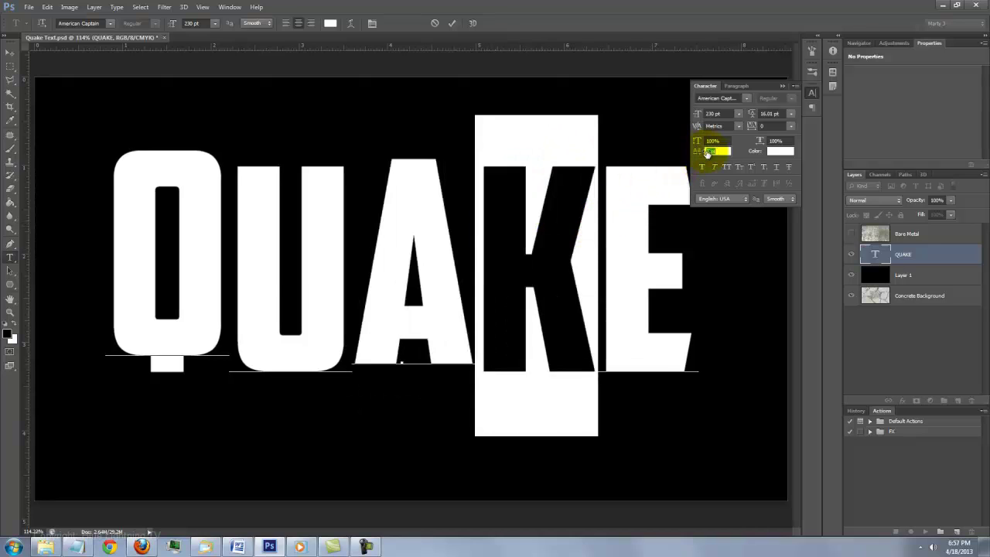
pyautogui.click(782, 86)
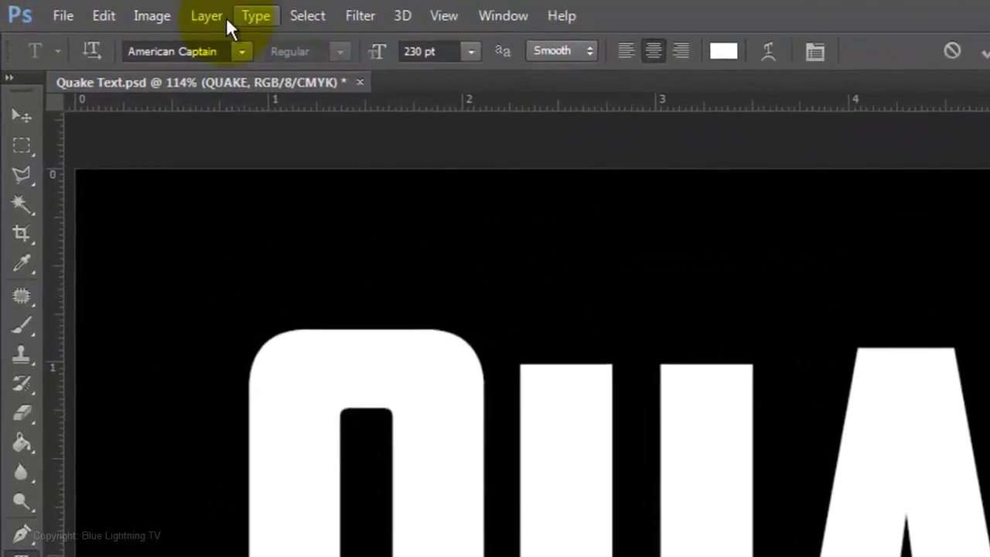
# Step: Rasterize the QUAKE type layer
pyautogui.click(208, 15)
pyautogui.moveTo(226, 391)
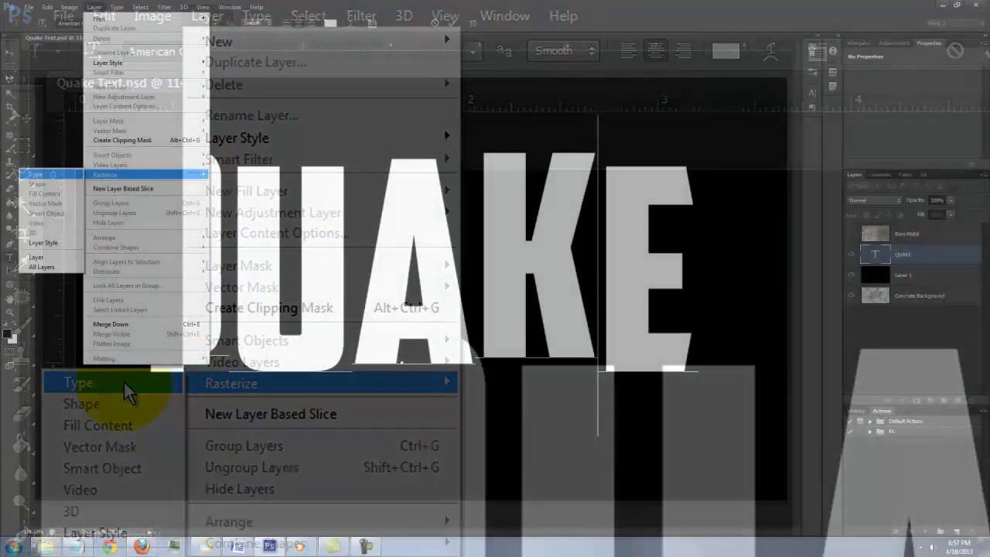
pyautogui.click(61, 176)
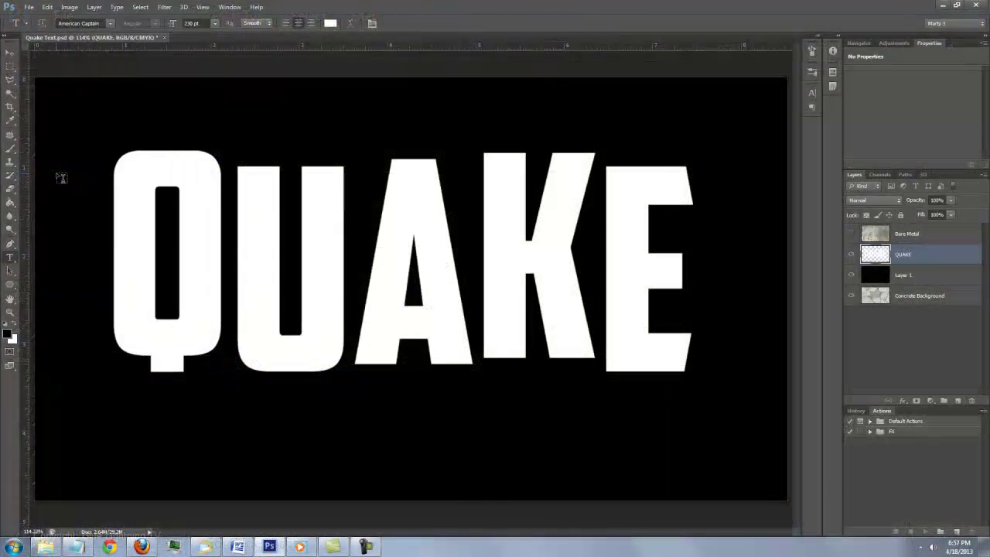
# Step: Align QUAKE to the horizontal and vertical centre of the canvas, then deselect
pyautogui.hotkey('ctrl', 'a')
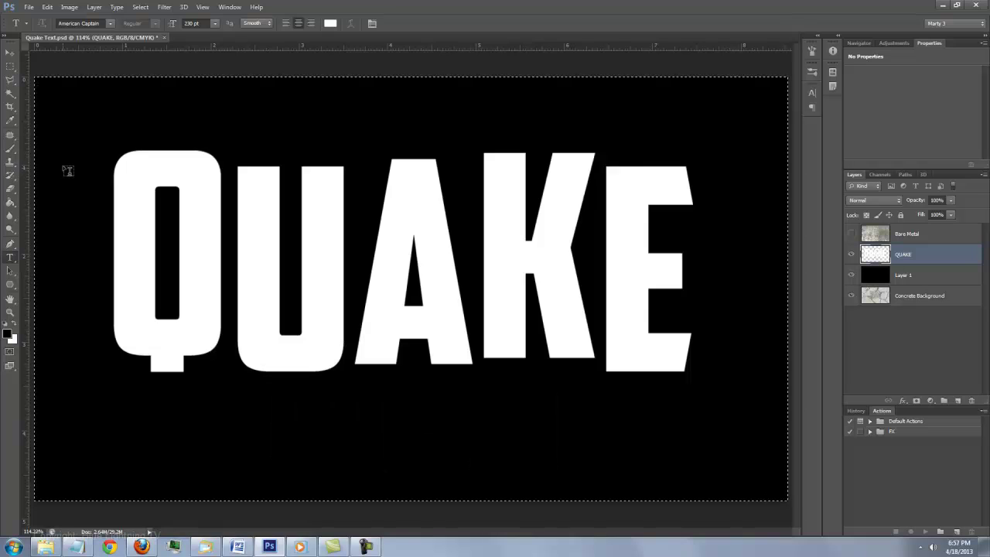
pyautogui.click(11, 54)
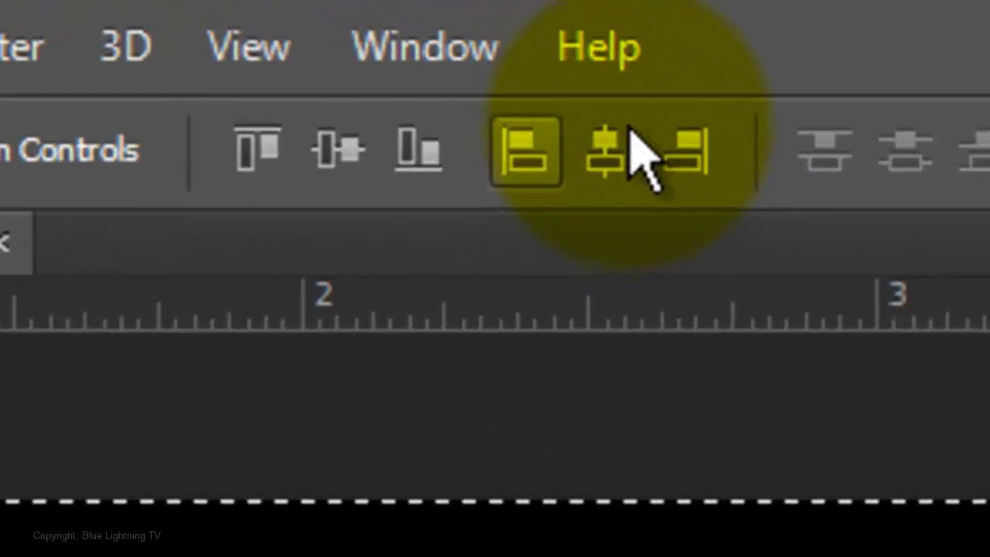
pyautogui.click(614, 152)
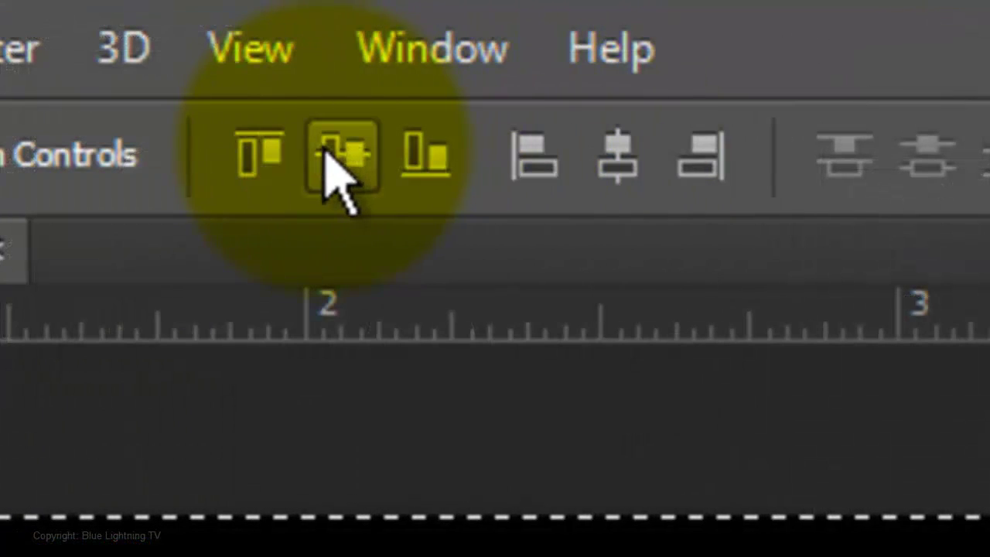
pyautogui.click(217, 23)
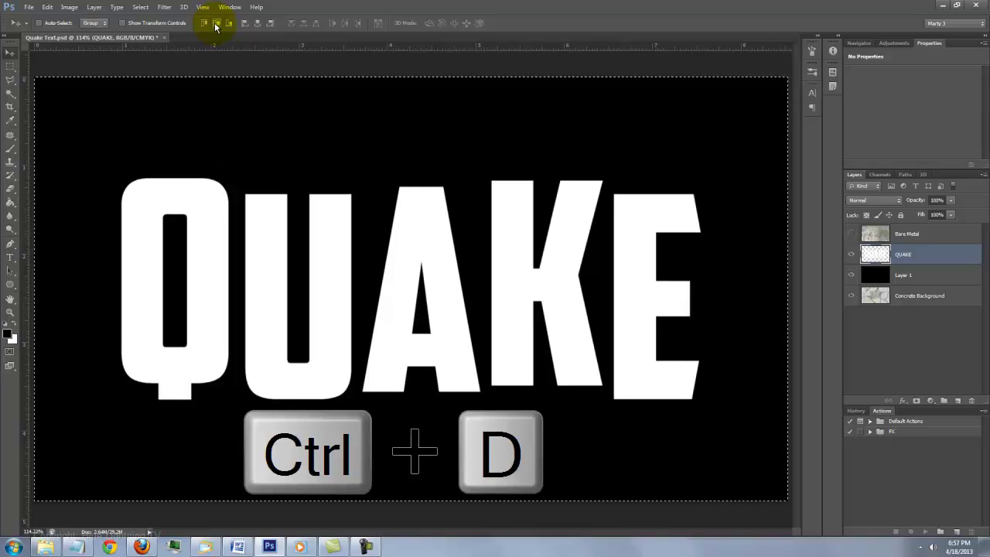
pyautogui.hotkey('ctrl', 'd')
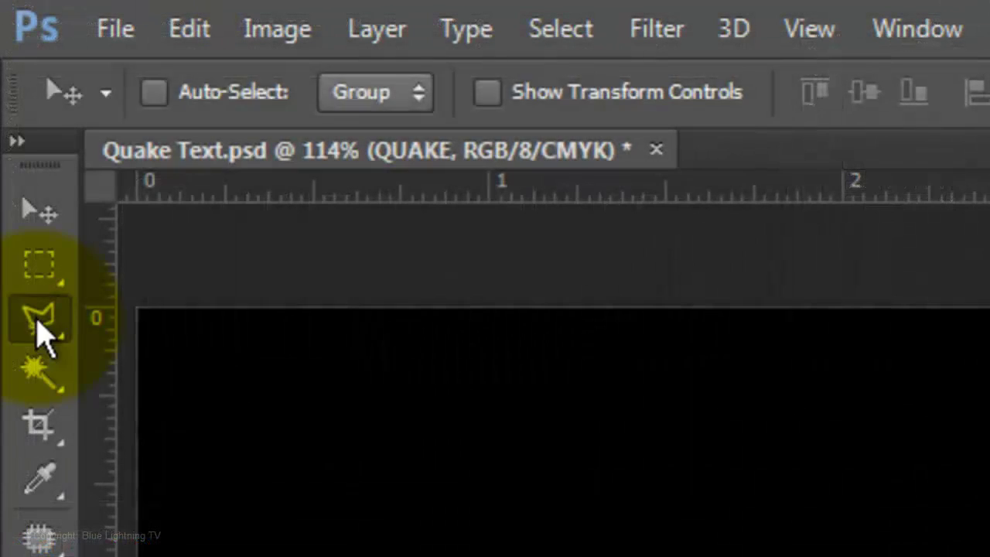
# Step: Draw crack lines with the Polygonal Lasso and cut QUAKE shards onto their own layers
pyautogui.moveTo(9, 79); pyautogui.dragTo(39, 91)
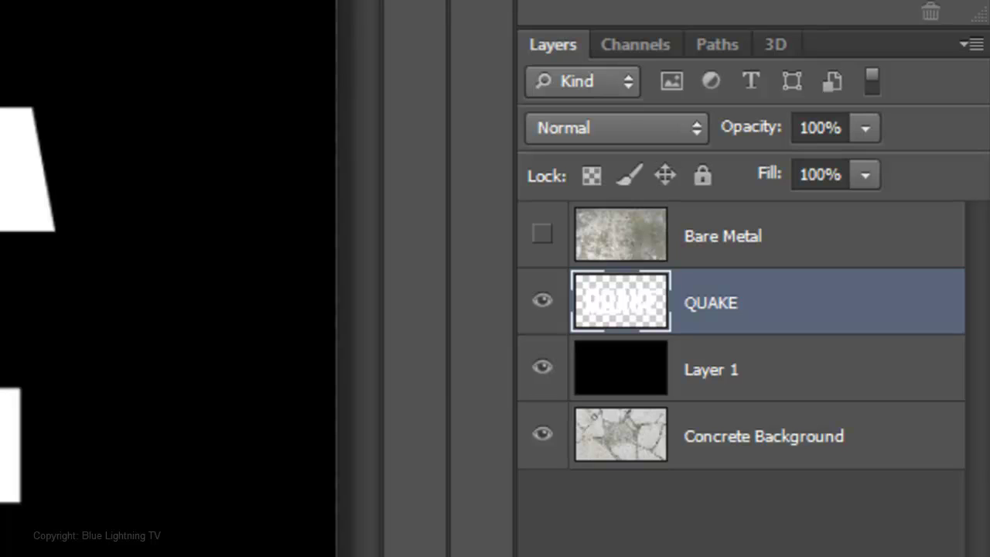
pyautogui.hotkey('ctrl', 'shift', 'alt', 'n')
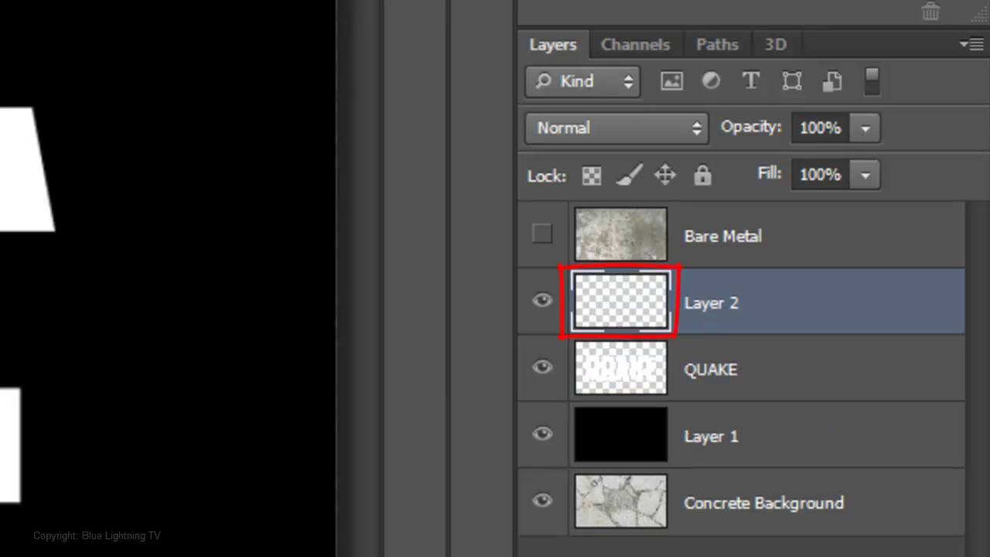
pyautogui.click(620, 372)
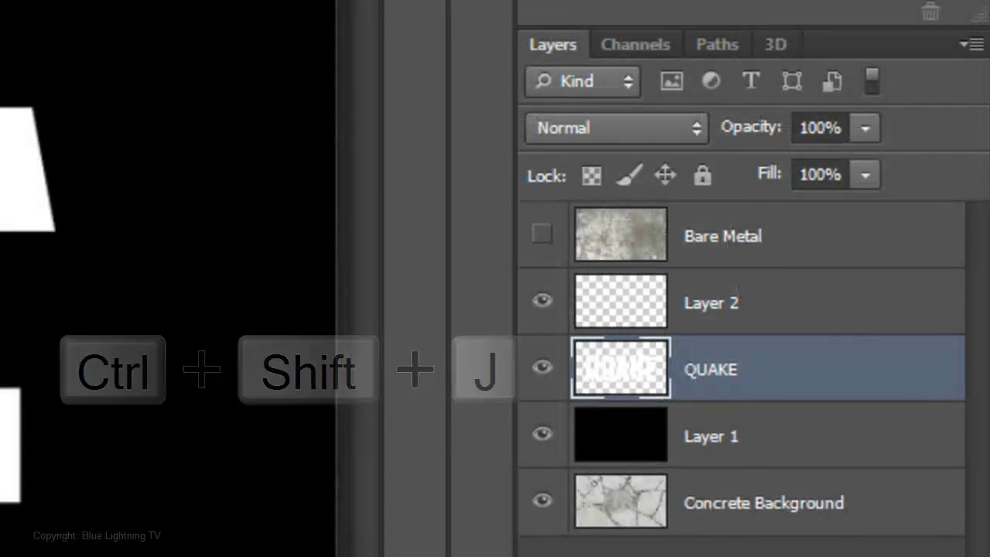
pyautogui.hotkey('ctrl', 'shift', 'j')
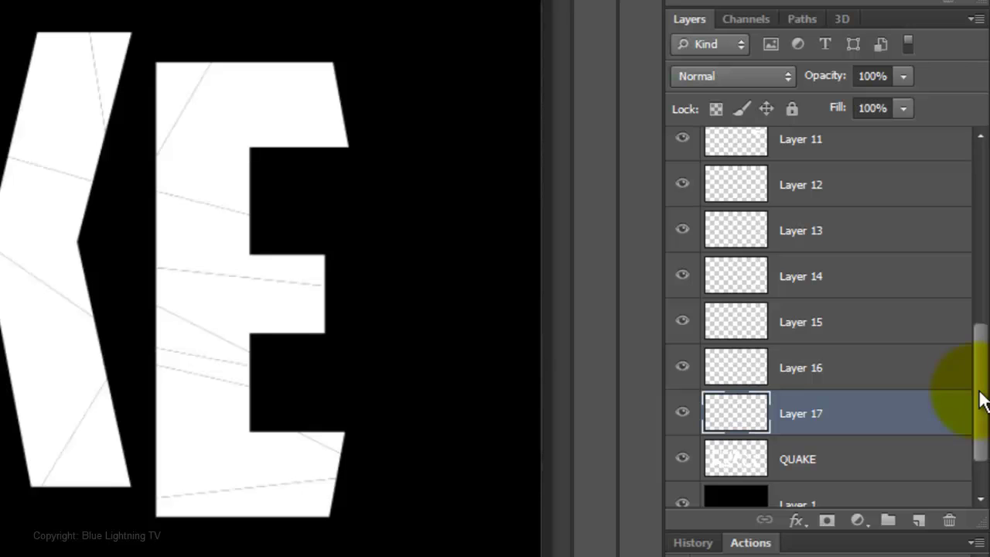
# Step: Group shard Layers 2–17, name the group 'QUAKE 2', and open its Layer Style dialog
pyautogui.moveTo(981, 403)
pyautogui.mouseDown()
pyautogui.moveTo(967, 317)
pyautogui.moveTo(967, 194)
pyautogui.mouseUp()
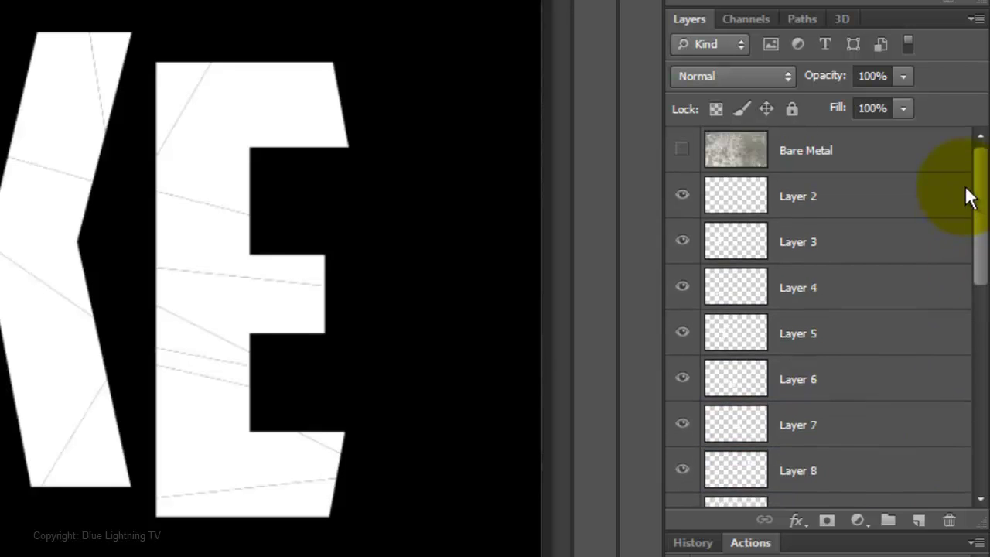
pyautogui.keyDown('shift'); pyautogui.click(865, 210); pyautogui.keyUp('shift')
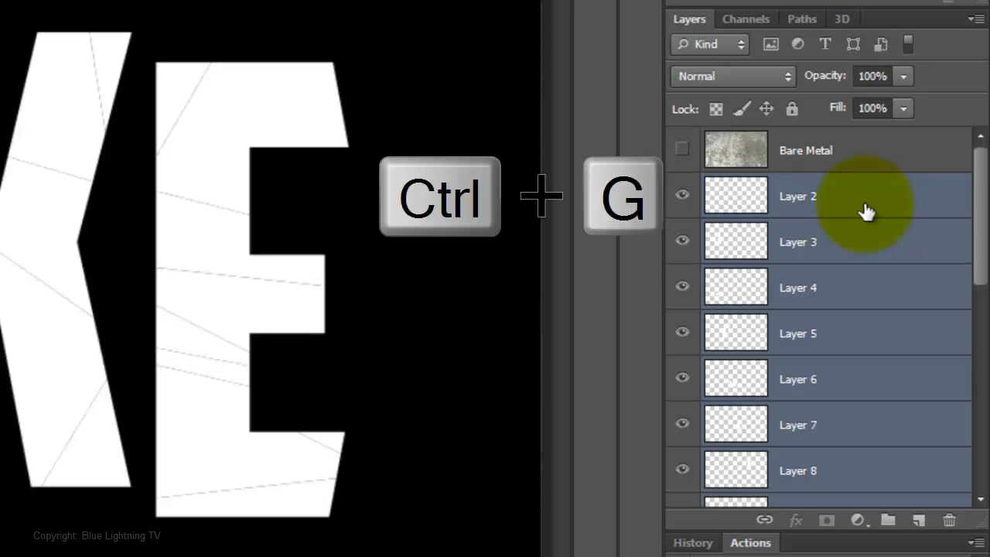
pyautogui.hotkey('ctrl', 'g')
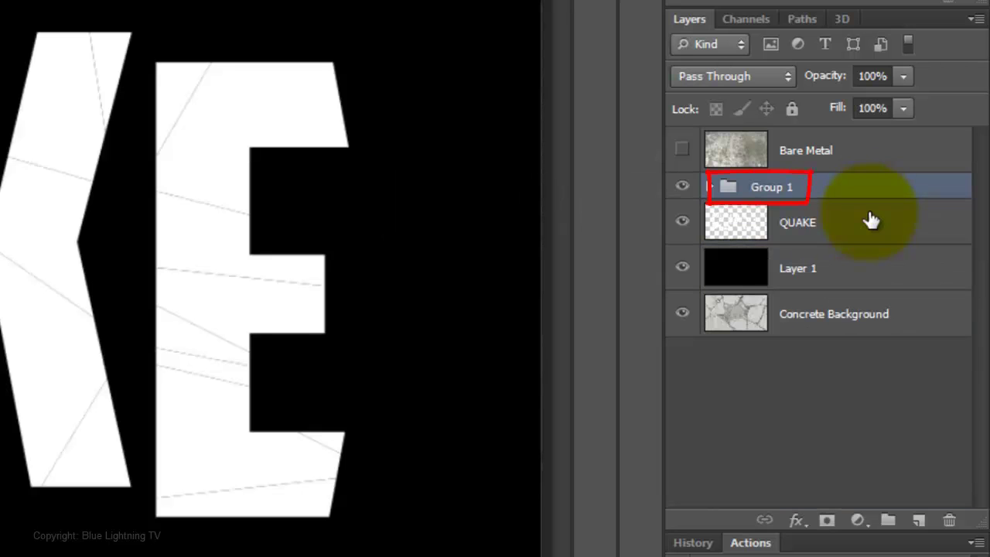
pyautogui.doubleClick(772, 186)
pyautogui.write('QUAKE 2')
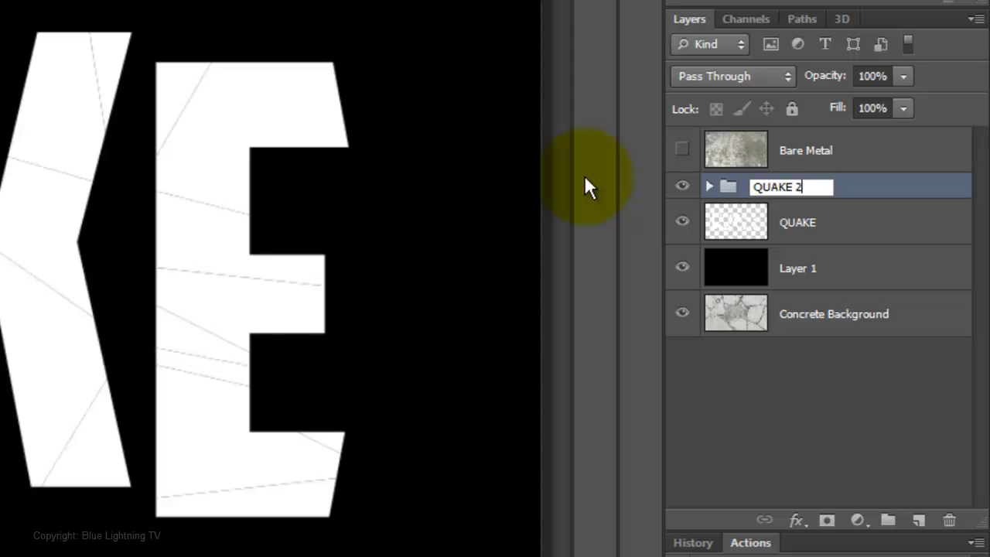
pyautogui.press('Return')
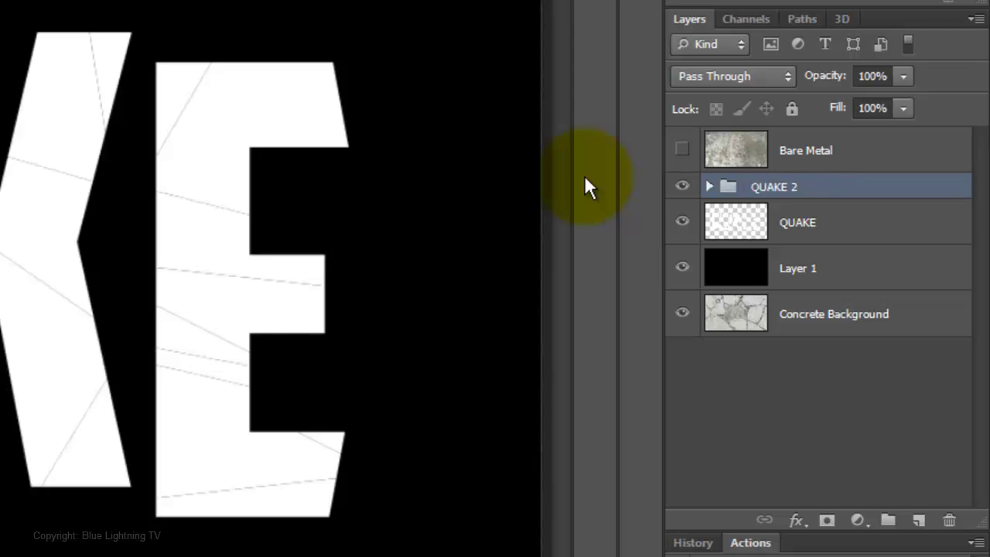
pyautogui.doubleClick(841, 192)
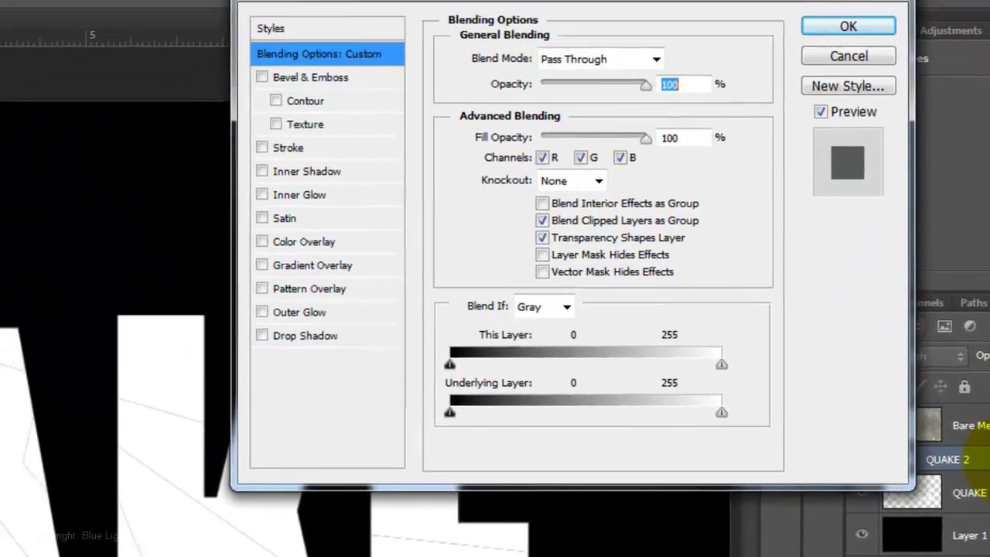
# Step: Enable Drop Shadow with 80% opacity, 25% spread and 20 px size
pyautogui.click(331, 334)
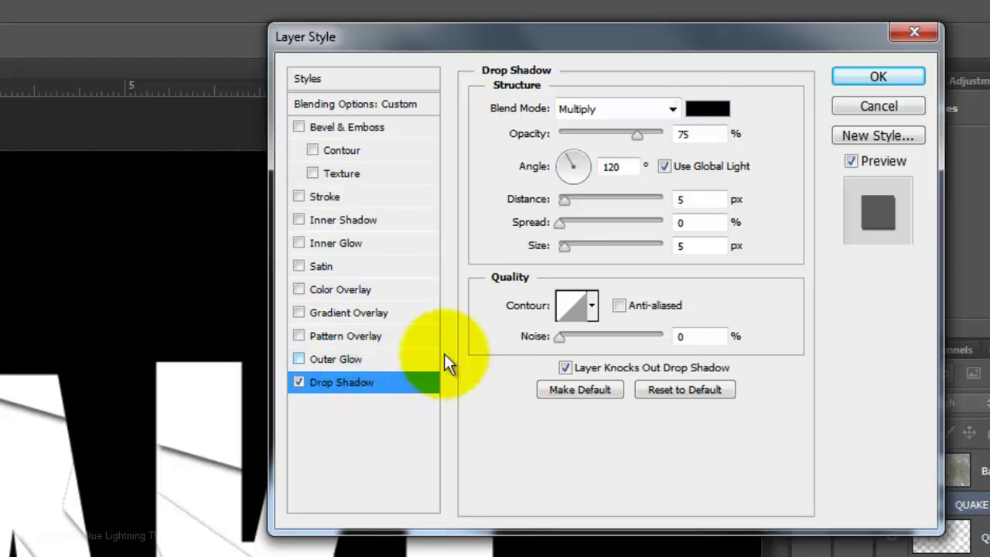
pyautogui.doubleClick(682, 134)
pyautogui.write('80')
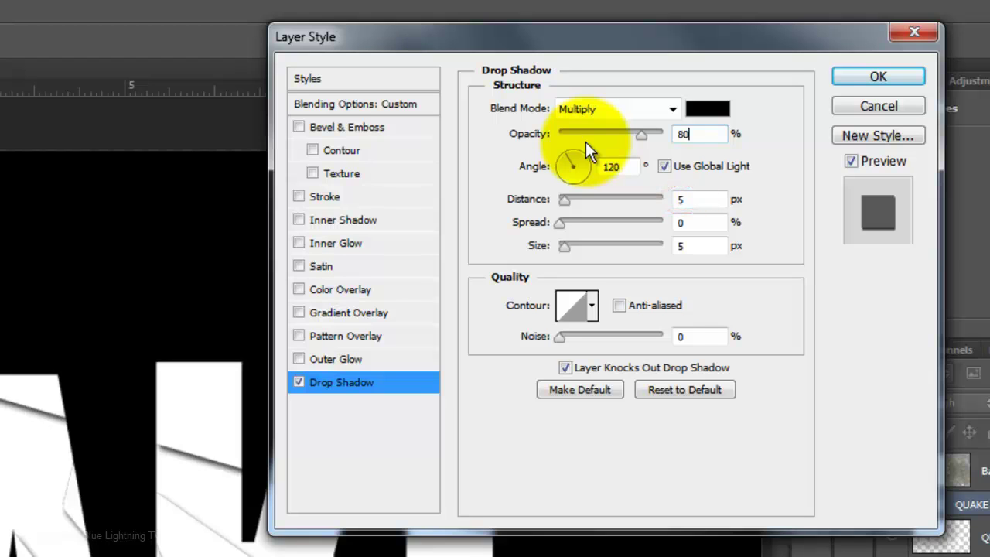
pyautogui.press('Tab')
pyautogui.press('Tab')
pyautogui.press('Tab')
pyautogui.write('25')
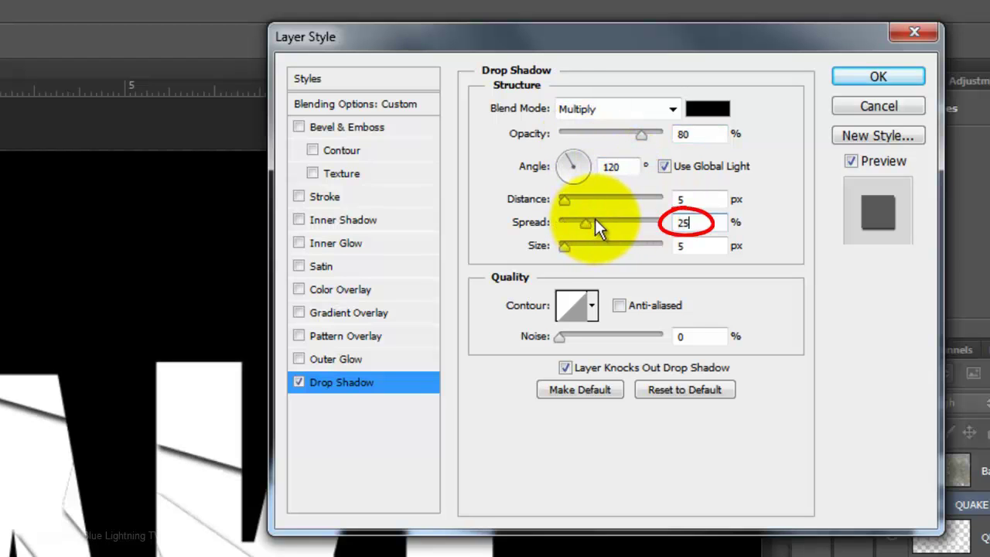
pyautogui.press('Tab')
pyautogui.write('2')
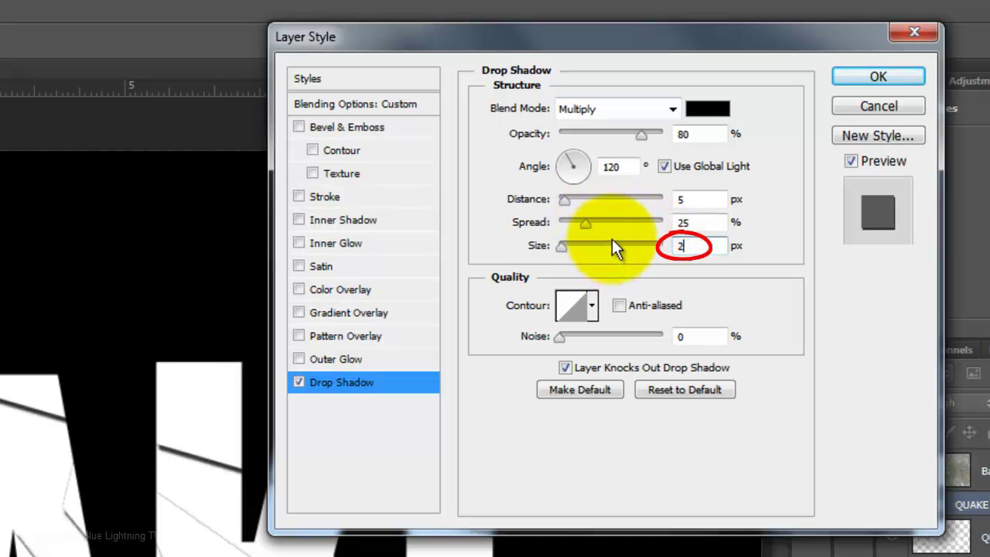
pyautogui.write('0')
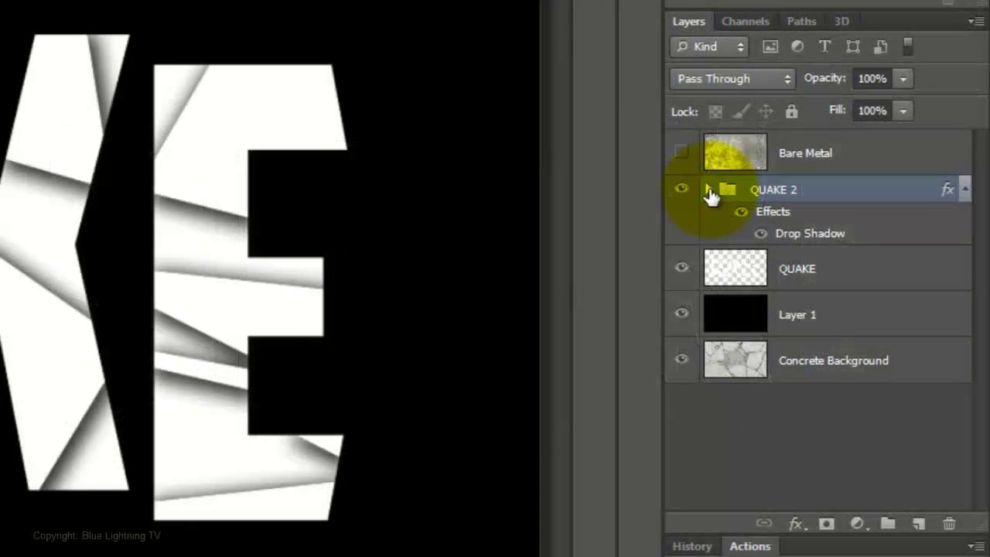
# Step: Expand QUAKE 2 and move and rotate the Layer 3 shard with Free Transform
pyautogui.click(774, 271)
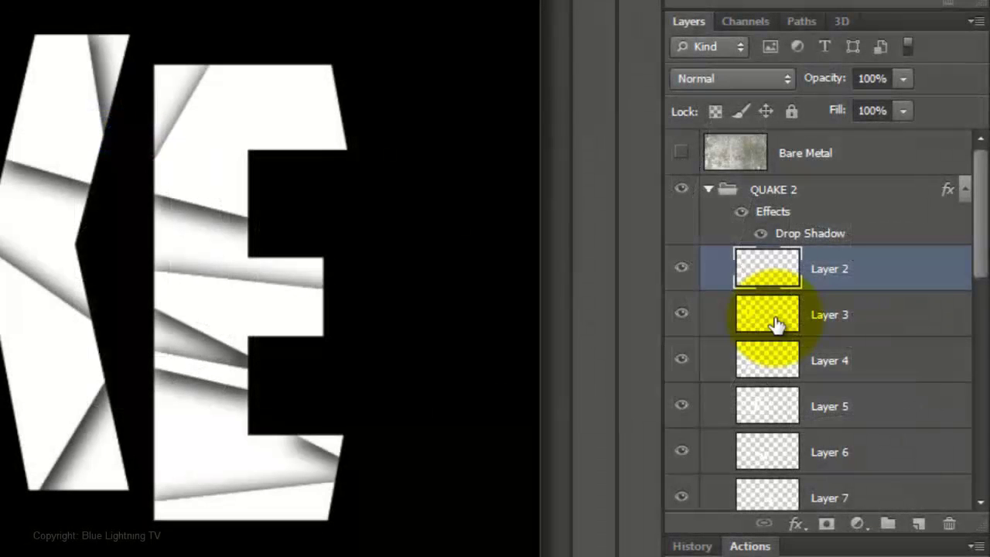
pyautogui.click(782, 324)
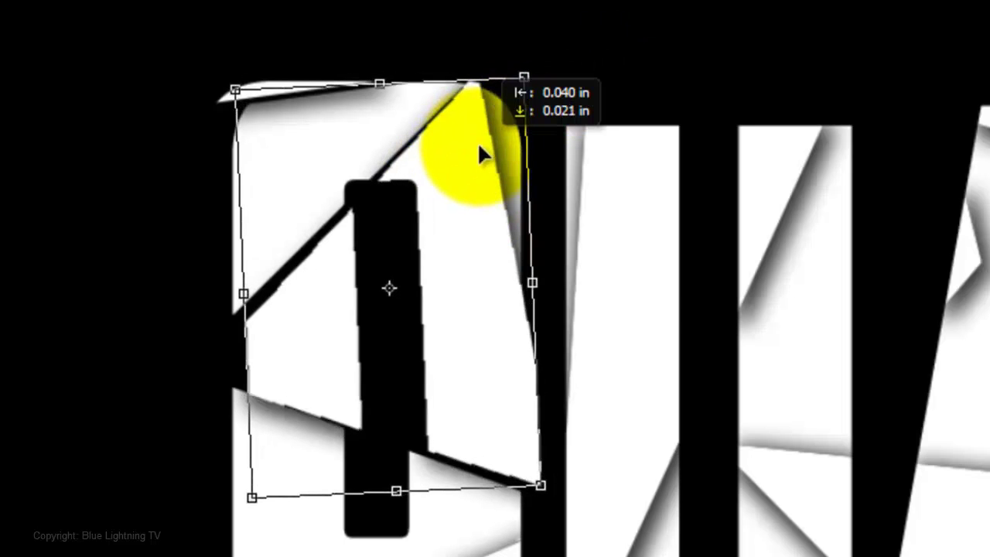
pyautogui.press('Return')
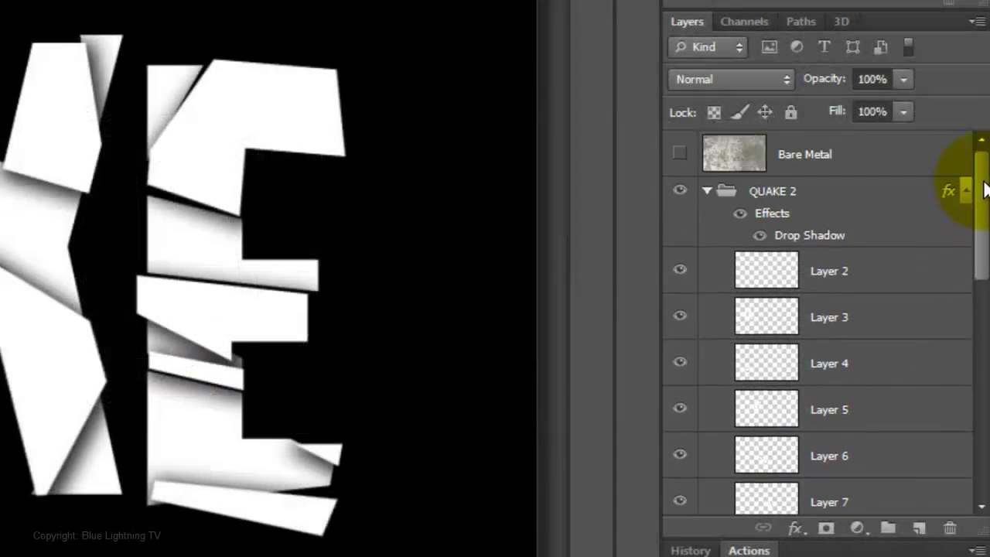
# Step: Copy the QUAKE 2 drop shadow onto the QUAKE layer and delete black Layer 1
pyautogui.click(708, 193)
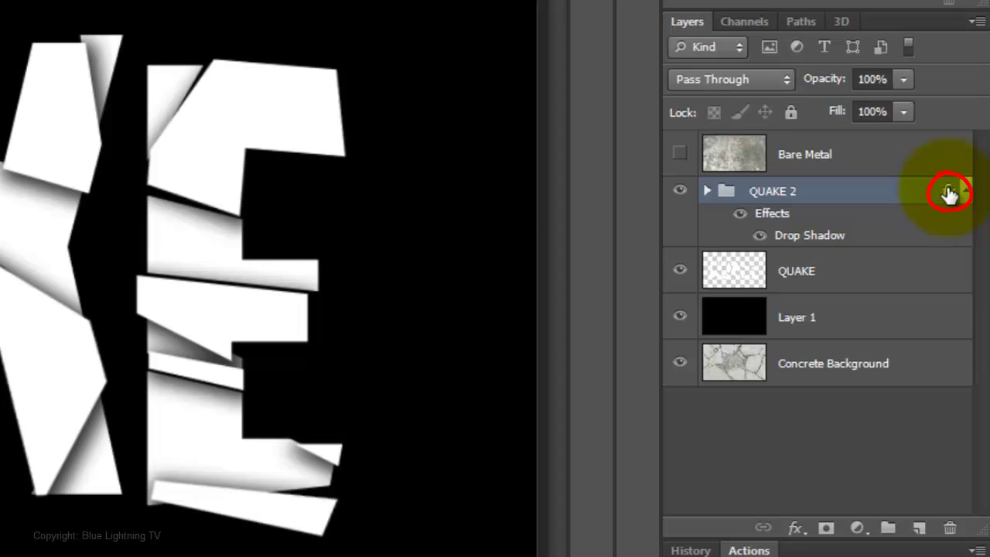
pyautogui.press('alt')
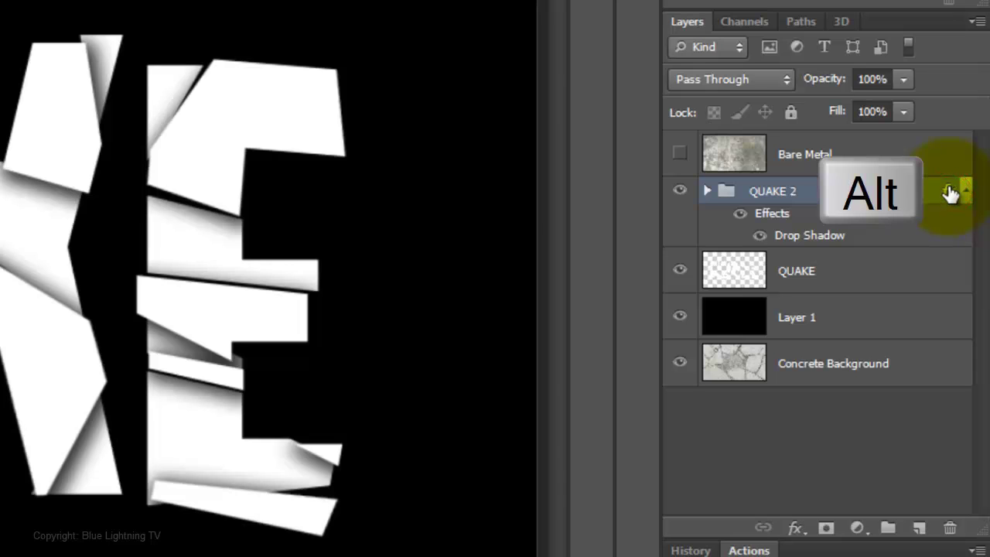
pyautogui.moveTo(950, 193)
pyautogui.mouseDown()
pyautogui.moveTo(929, 234)
pyautogui.moveTo(933, 279)
pyautogui.mouseUp()
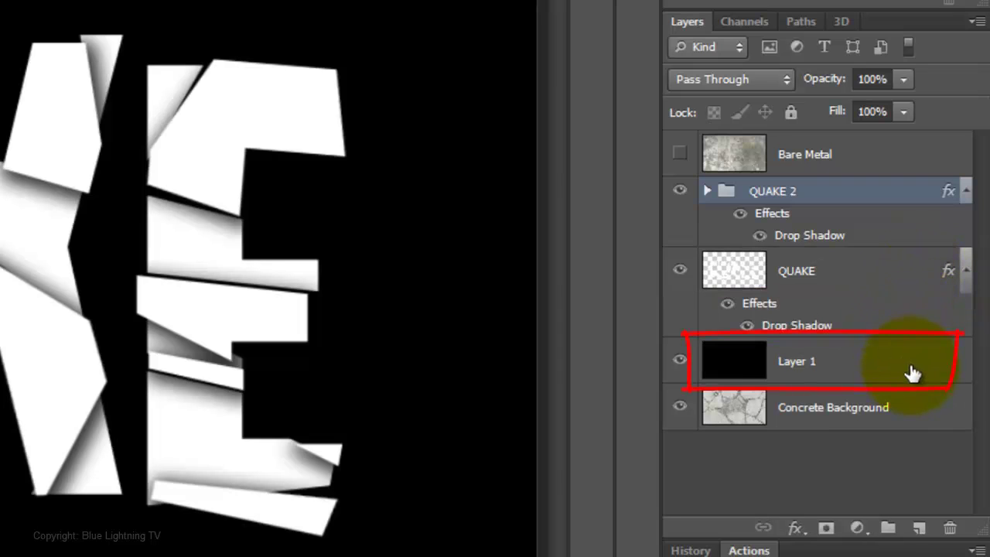
pyautogui.moveTo(913, 374); pyautogui.dragTo(953, 529)
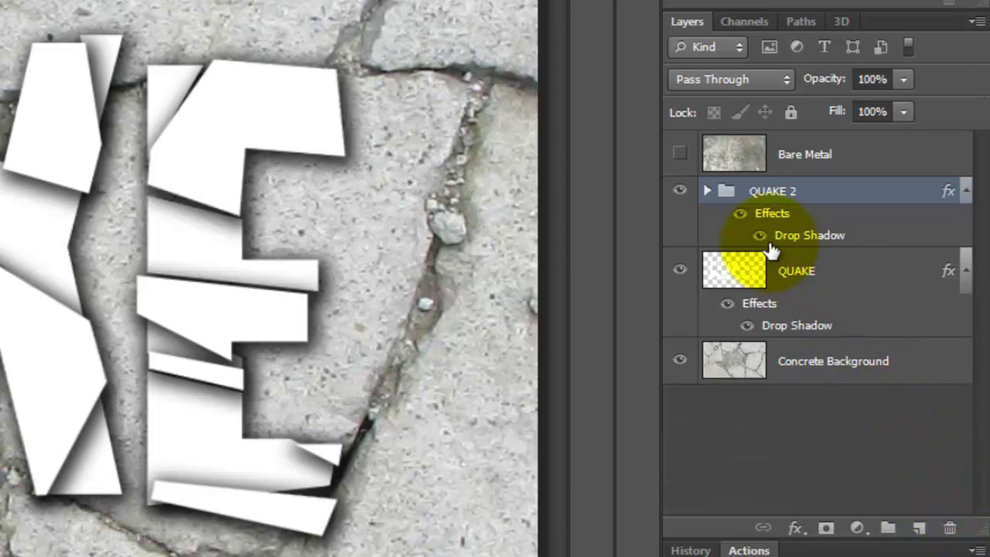
# Step: Make the Bare Metal layer visible and set its blend mode to Multiply
pyautogui.click(680, 155)
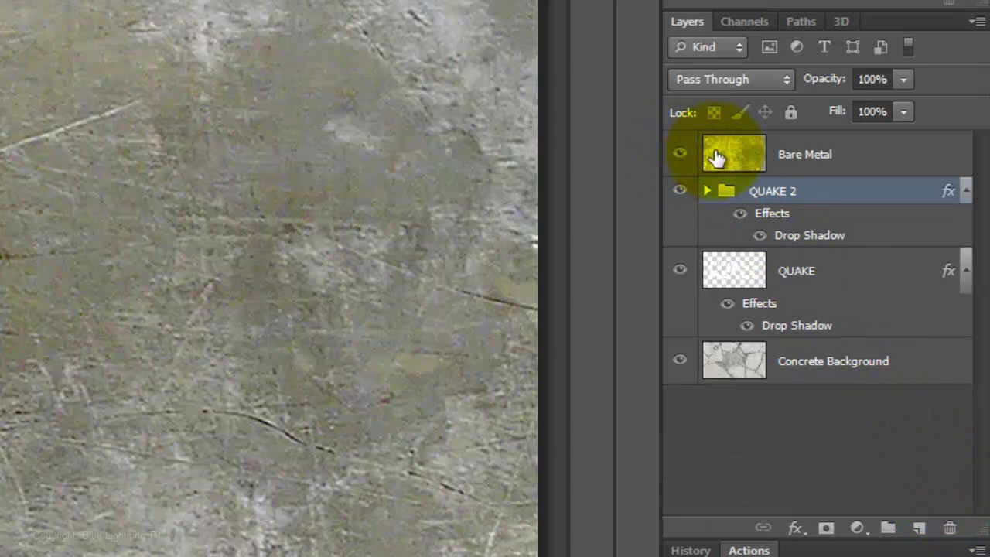
pyautogui.click(719, 156)
pyautogui.click(715, 80)
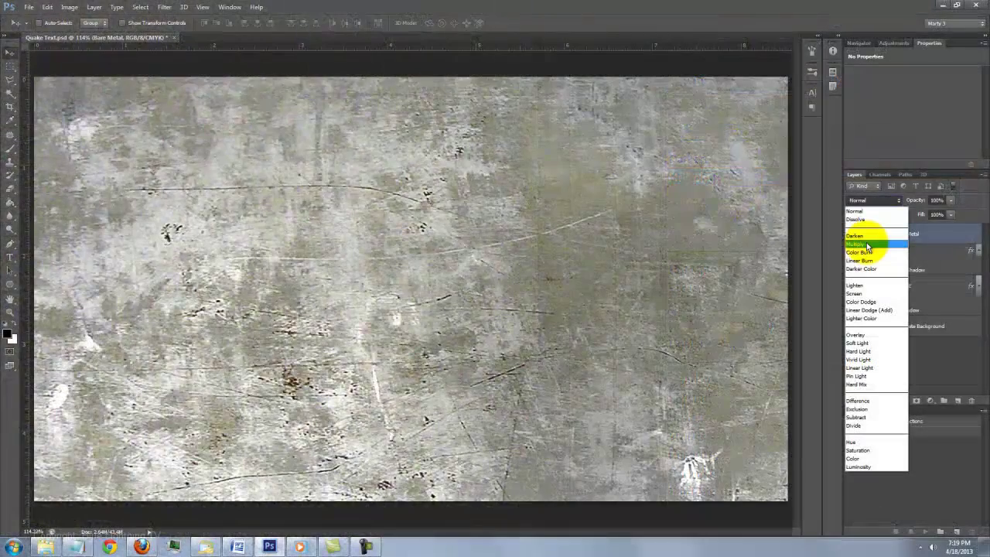
pyautogui.click(714, 178)
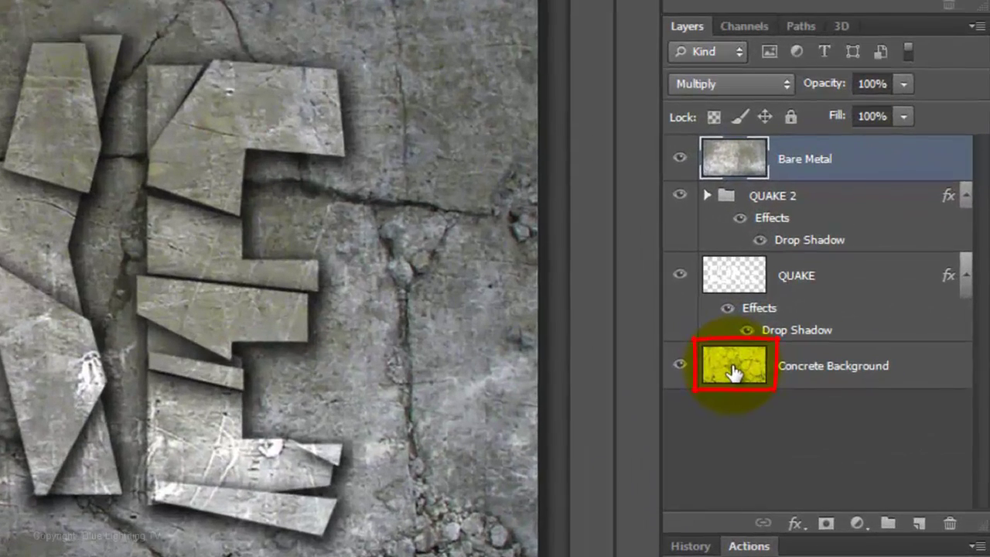
# Step: Add a Brightness/Contrast adjustment layer above Concrete Background set to Brightness -50 and Contrast 35
pyautogui.click(733, 373)
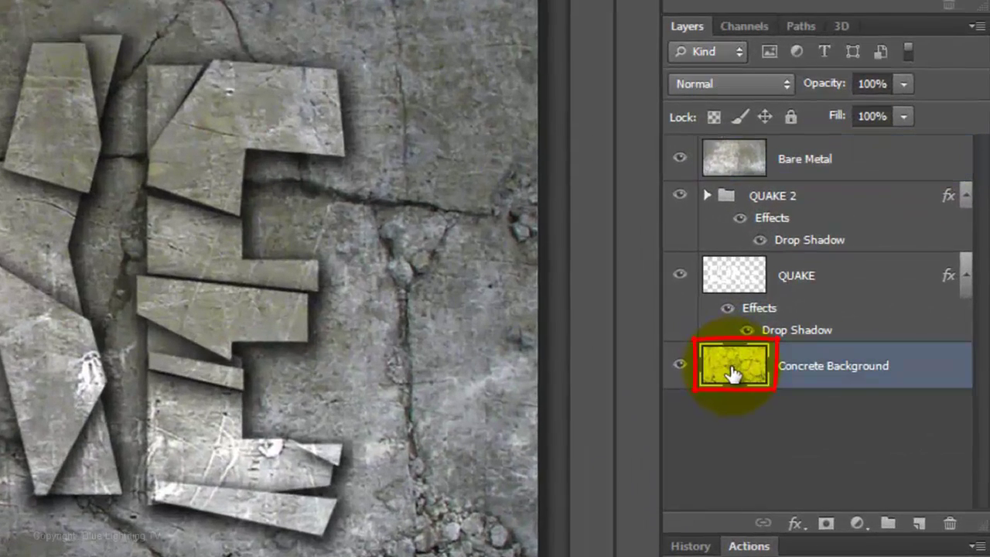
pyautogui.click(858, 525)
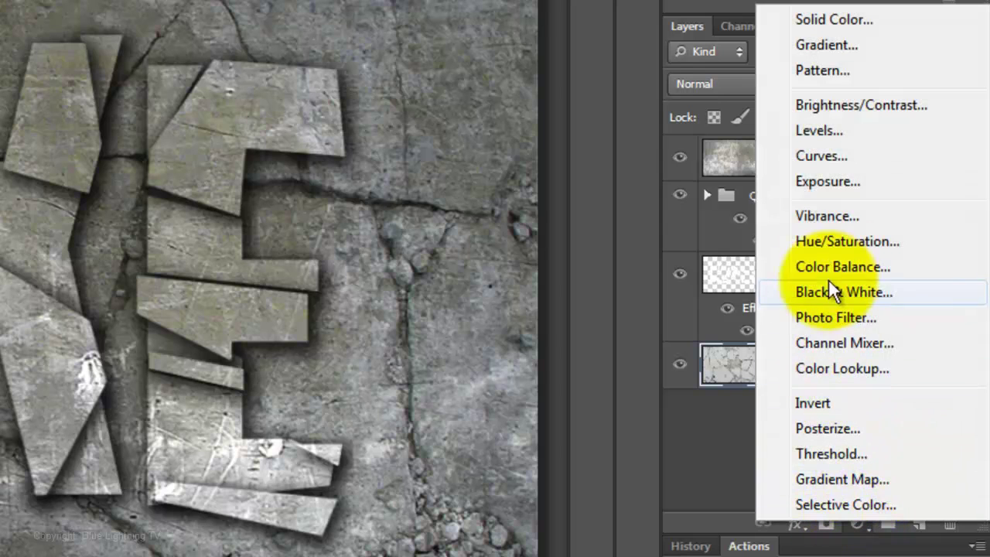
pyautogui.click(833, 105)
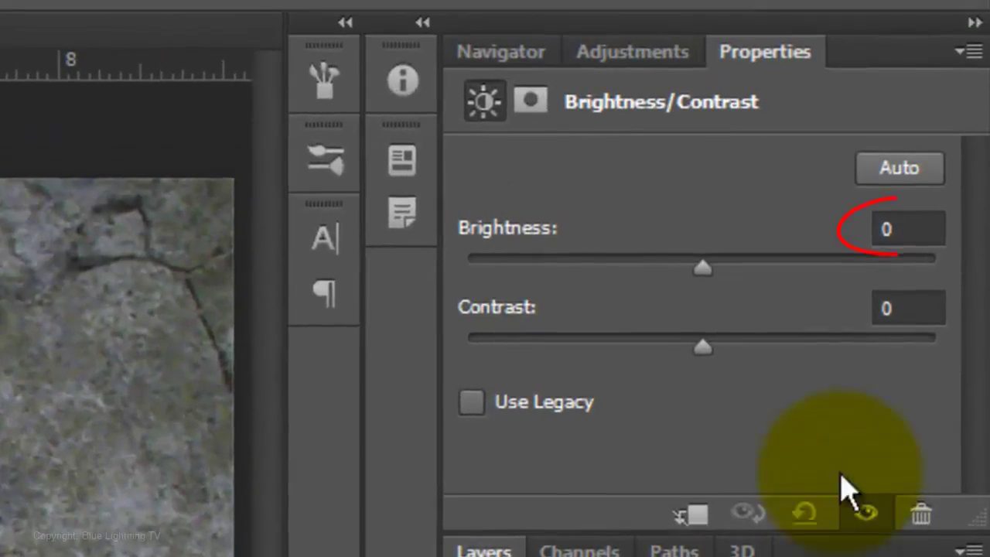
pyautogui.click(882, 228)
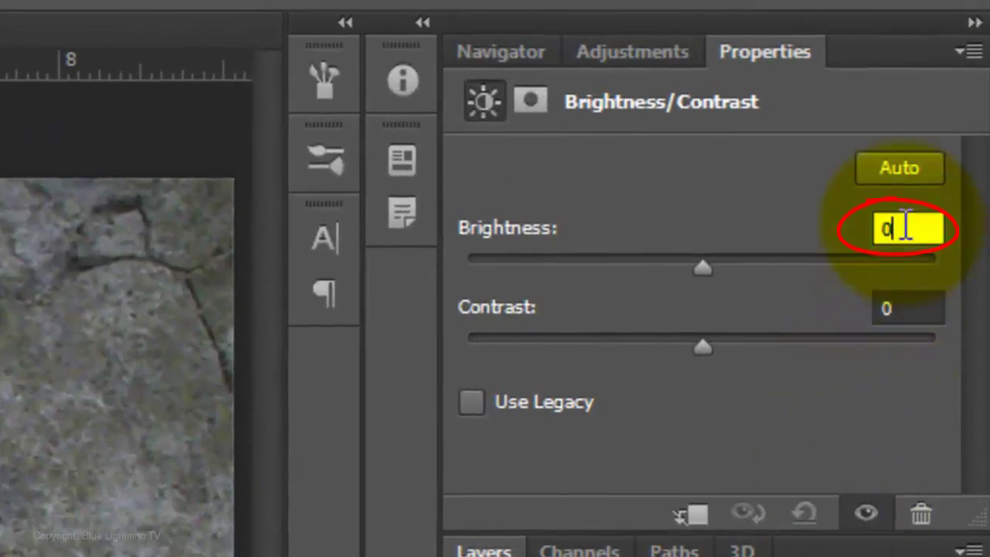
pyautogui.write('-50')
pyautogui.press('Return')
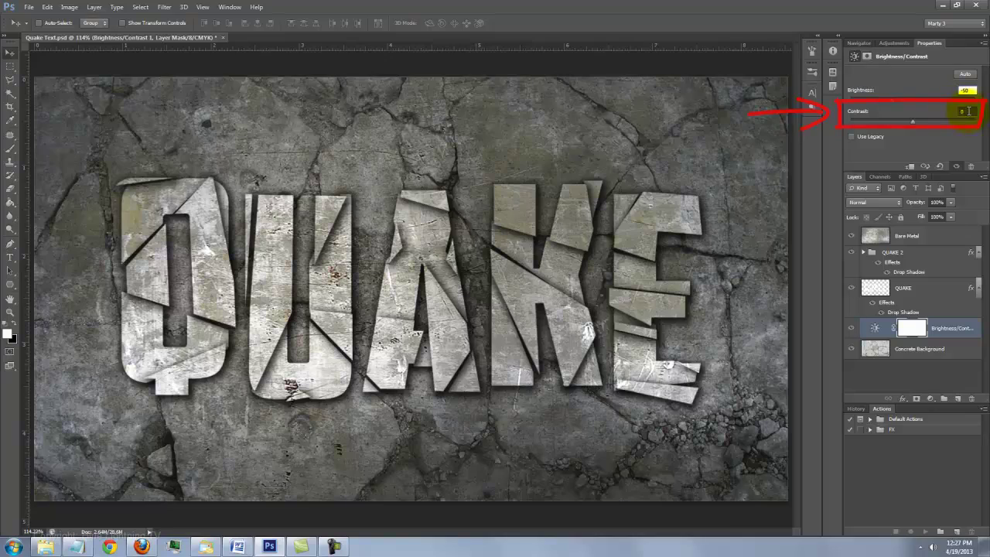
pyautogui.click(969, 110)
pyautogui.write('35')
pyautogui.press('Return')
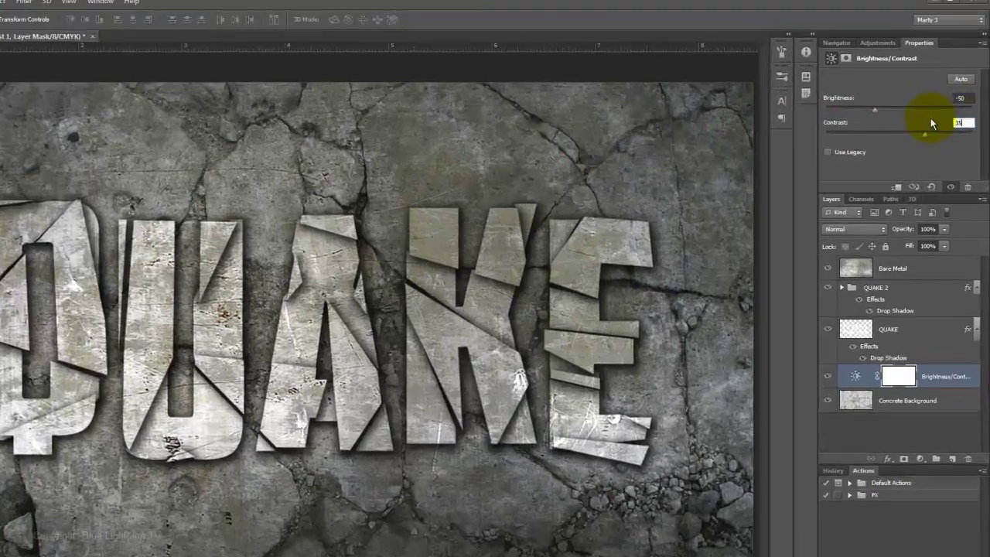